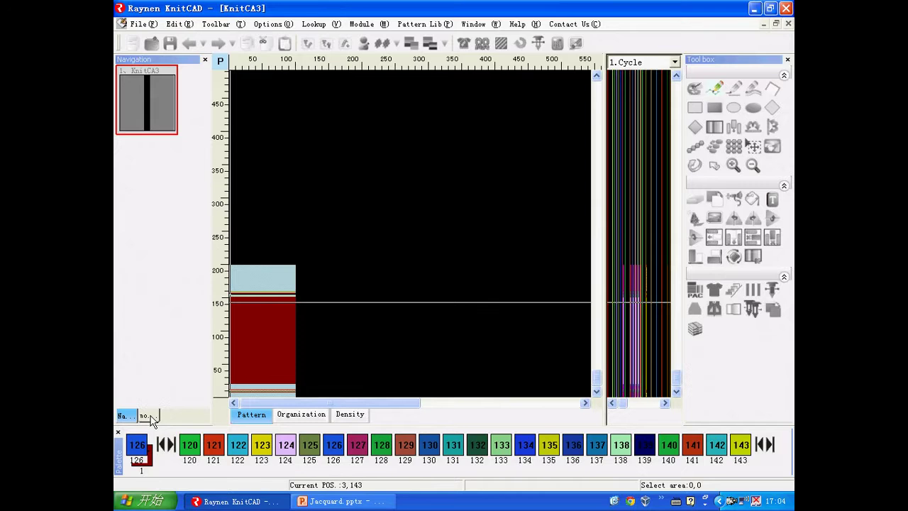
Place the 2 color JQD package from the PAC_Jacquard modules in the empty area above the existing pattern
left_click(145, 415)
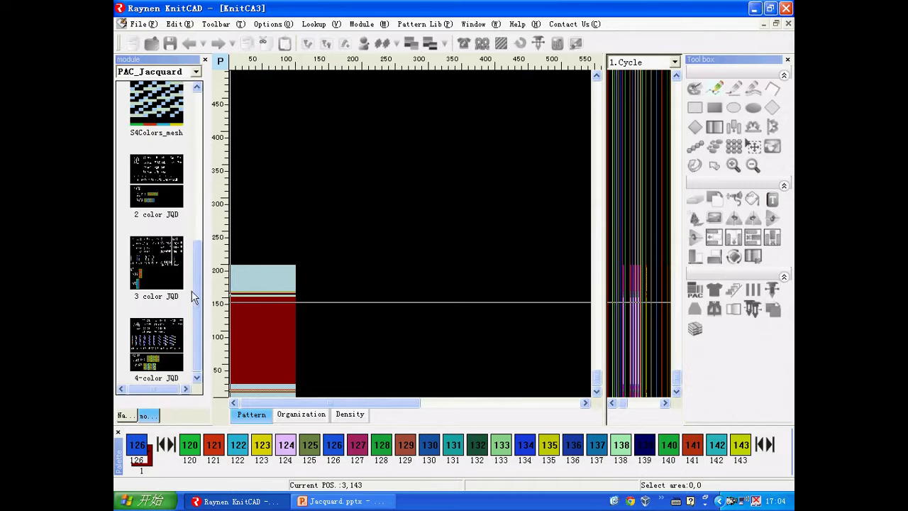
left_click(189, 73)
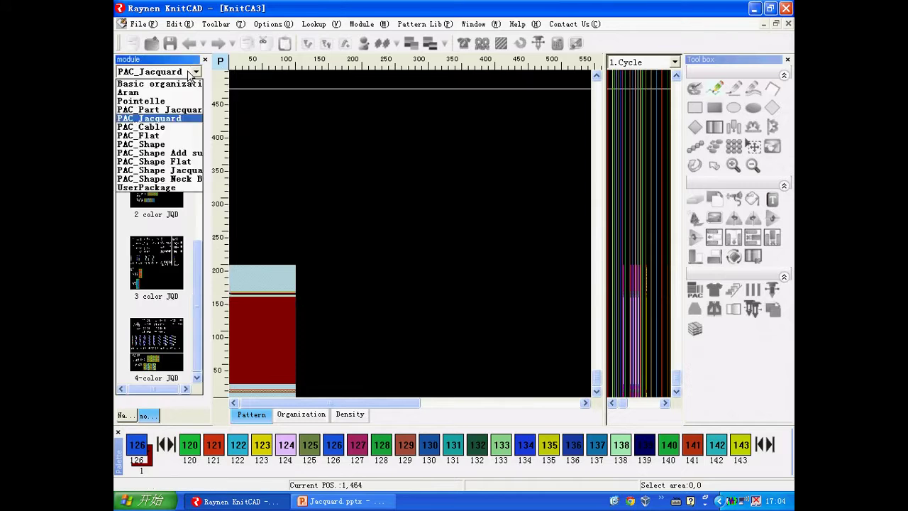
left_click(174, 119)
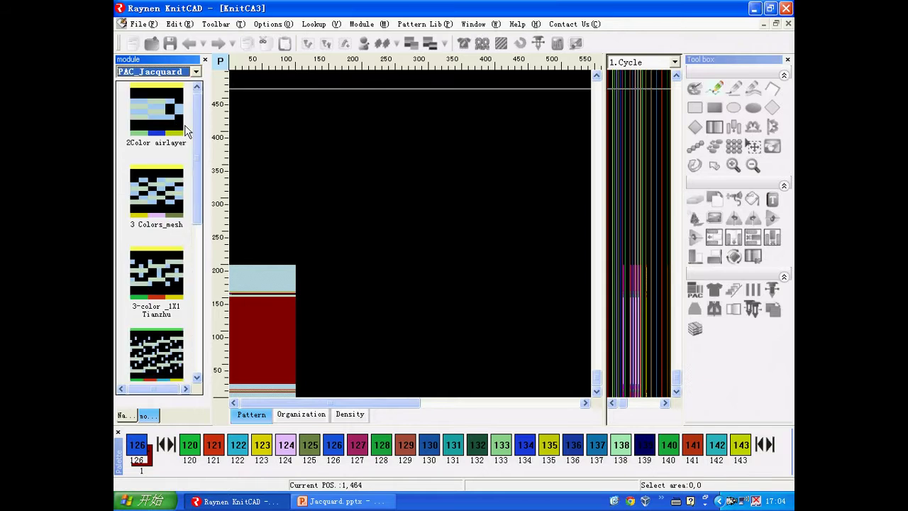
left_click_drag(198, 131, 194, 299)
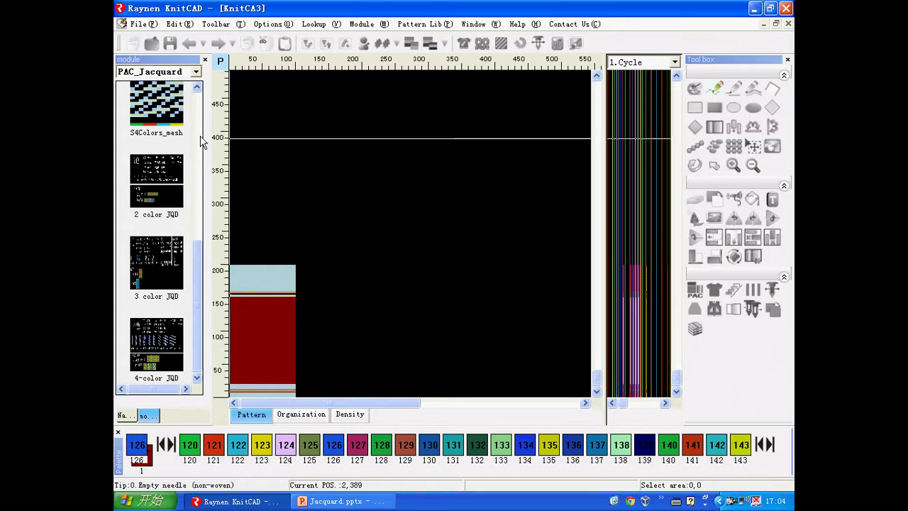
left_click(141, 185)
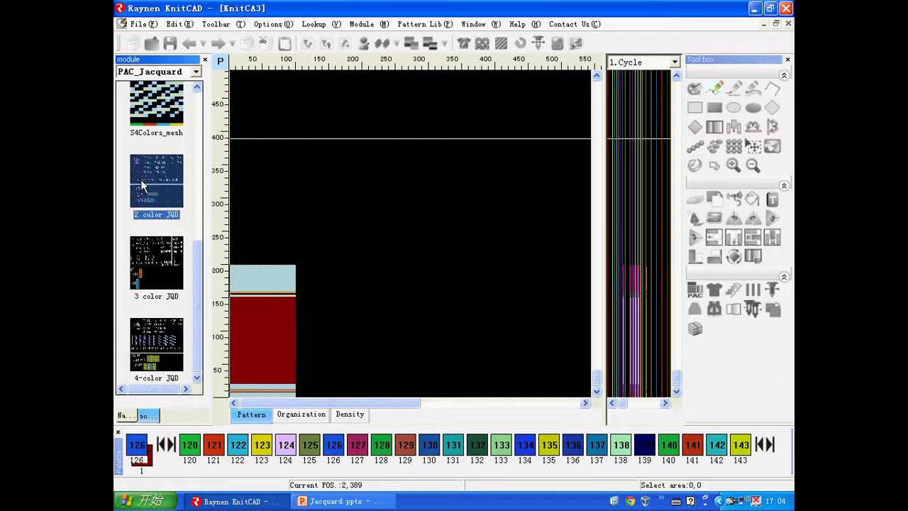
left_click(252, 251)
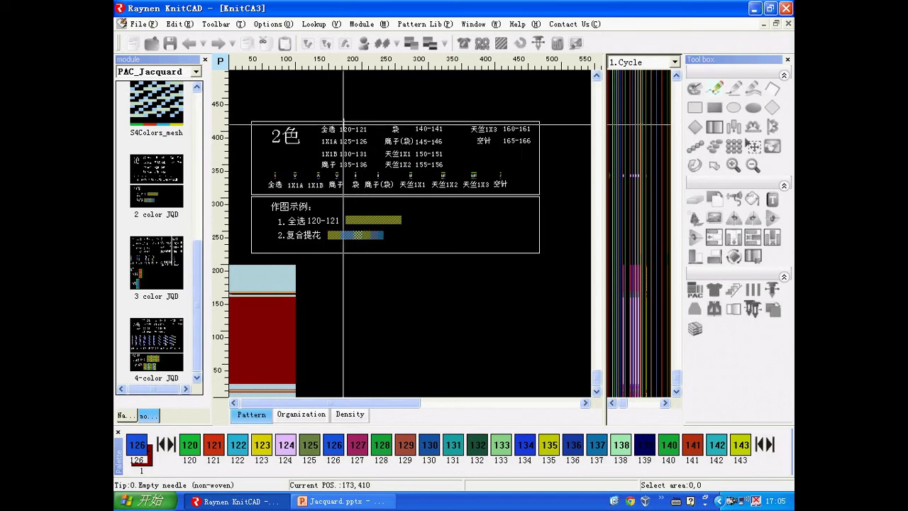
Review the composite jacquard slide of Jacquard.pptx in PowerPoint and return to Raynen KnitCAD
left_click(330, 501)
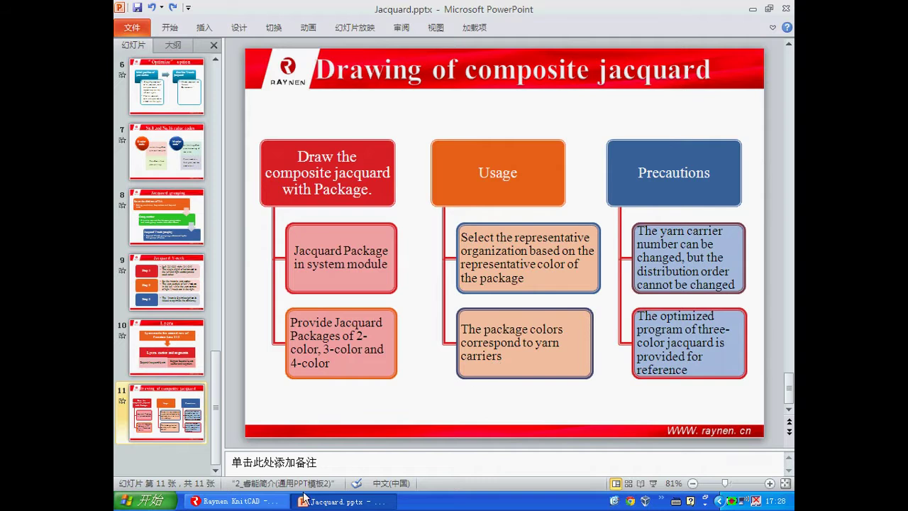
left_click(234, 502)
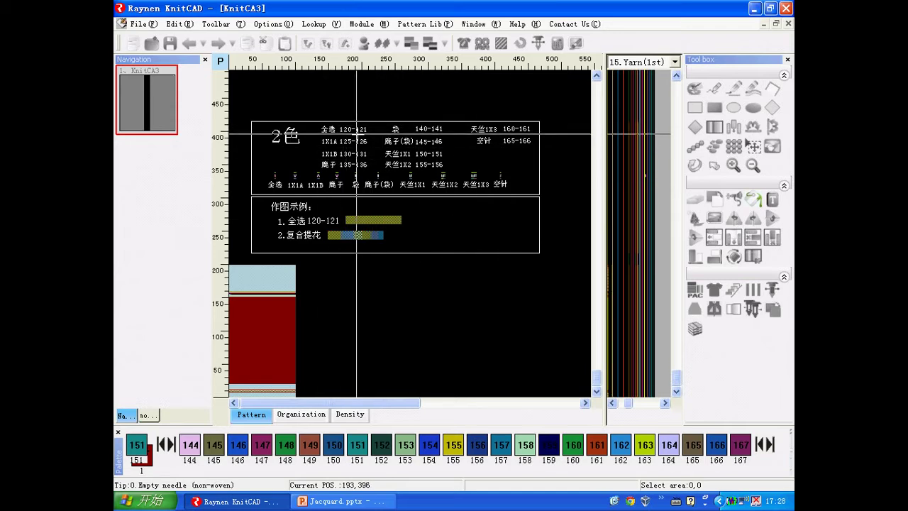
Add the text labels A and B in colour 1 above the 120-121 colour pair of the package legend
left_click(771, 200)
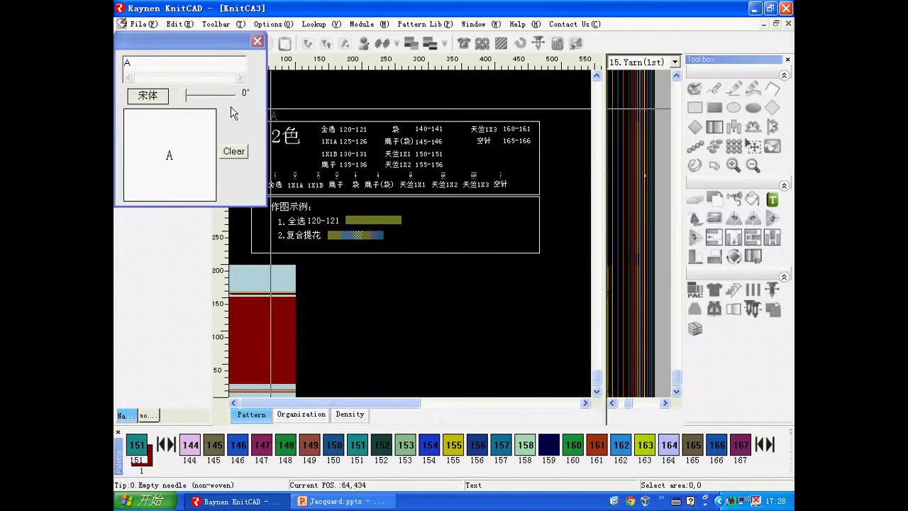
key("1")
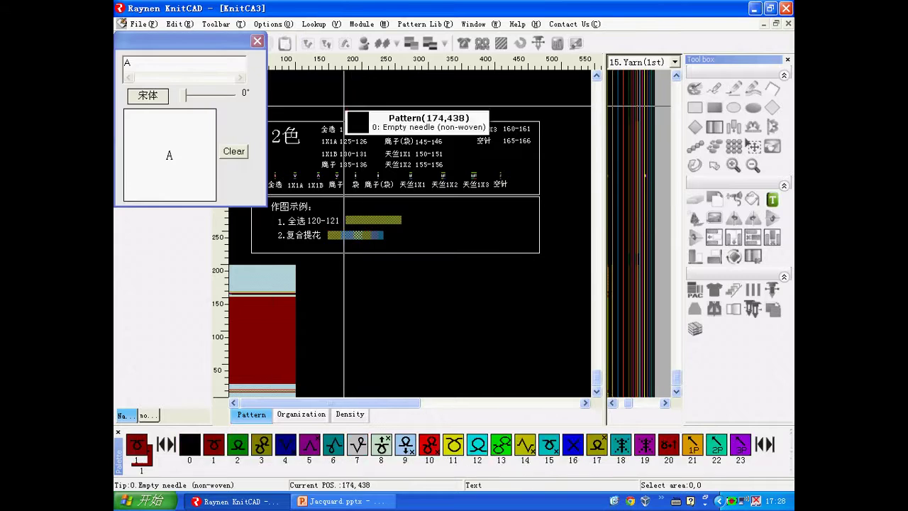
left_click(343, 107)
left_click_drag(170, 64, 124, 63)
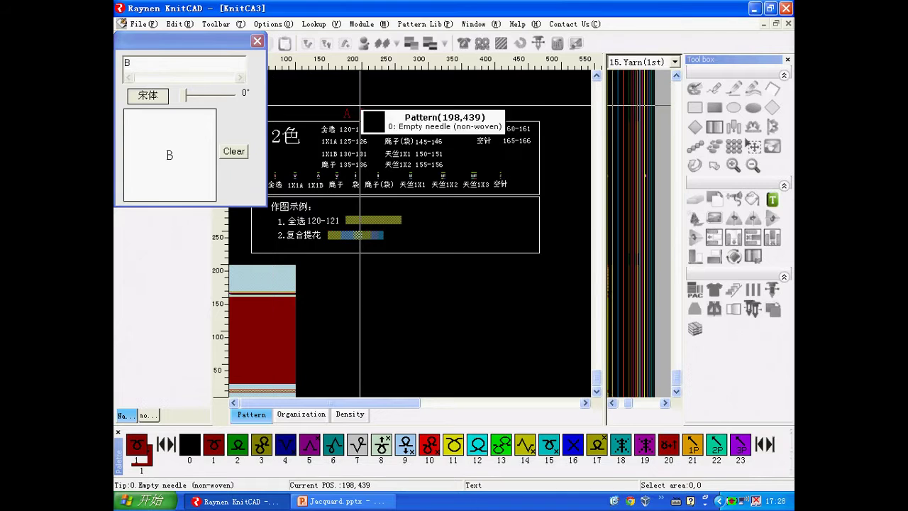
left_click(360, 104)
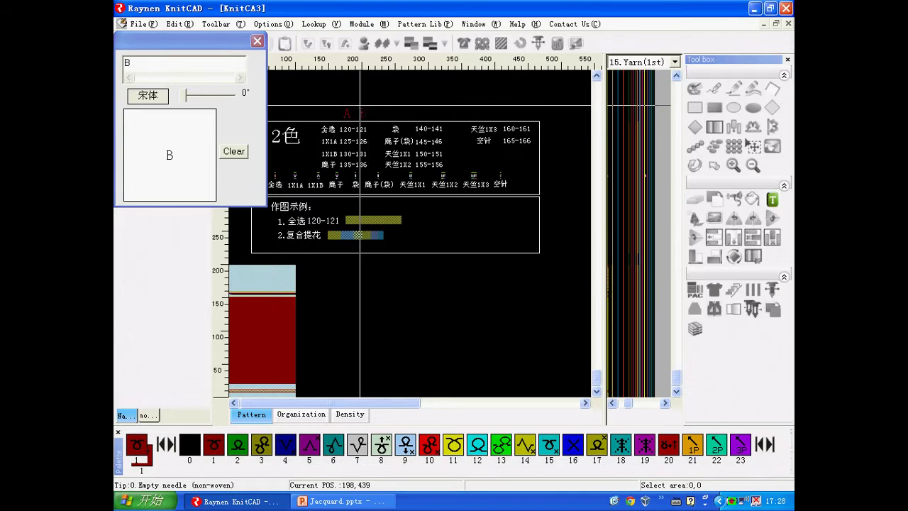
Add the text labels B and A above the 140-141 colour pair and finish the text tool
left_click(433, 105)
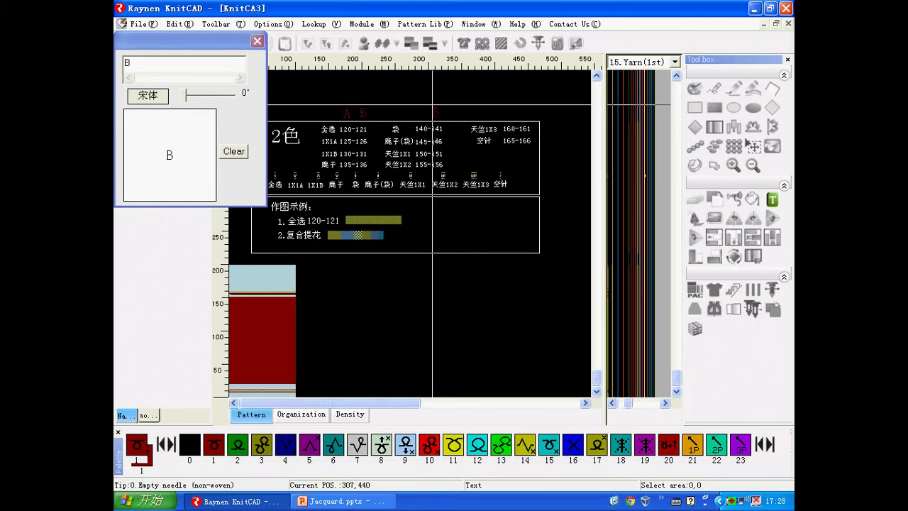
left_click(120, 61)
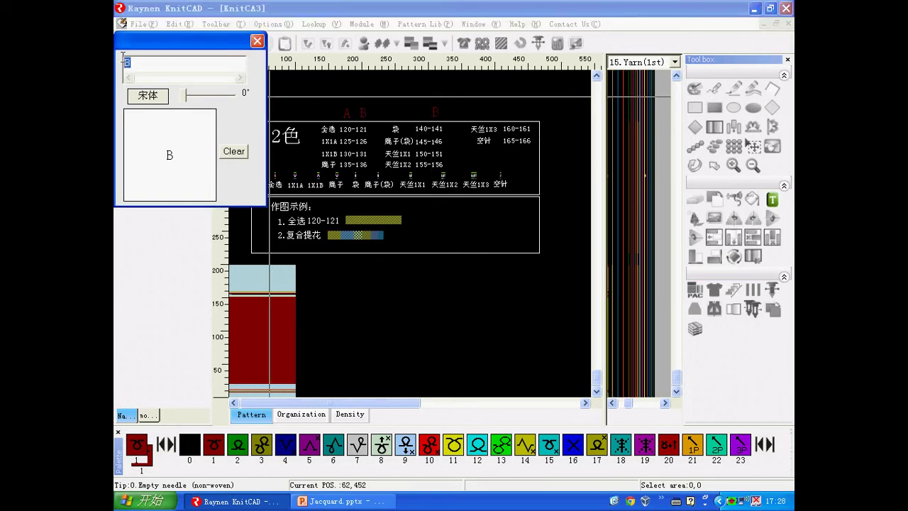
type("A")
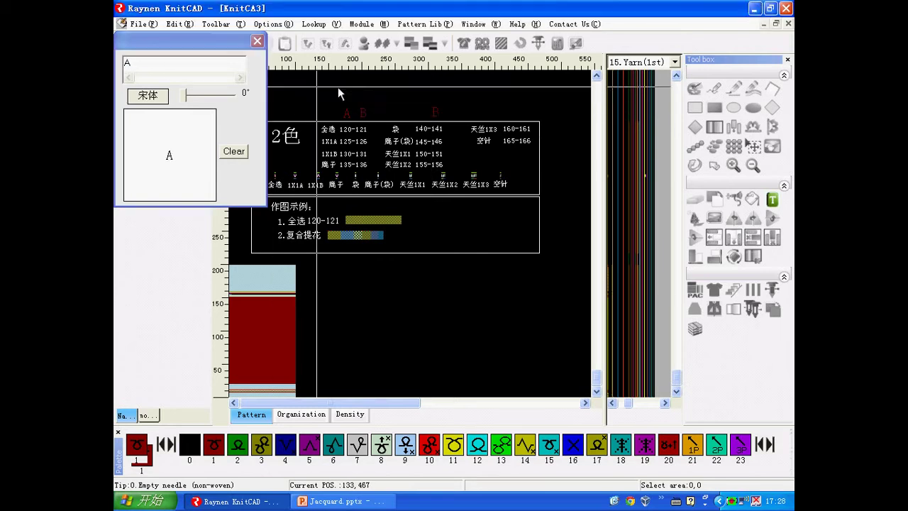
left_click(419, 107)
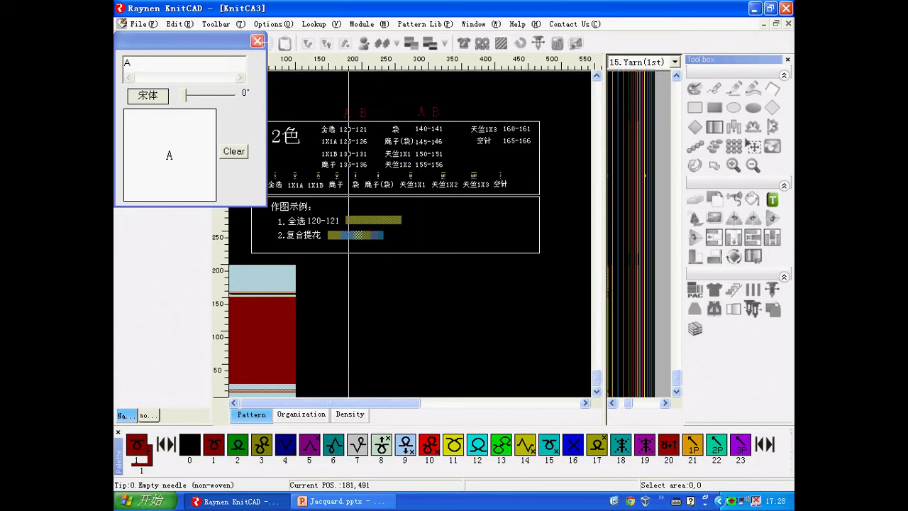
left_click(257, 41)
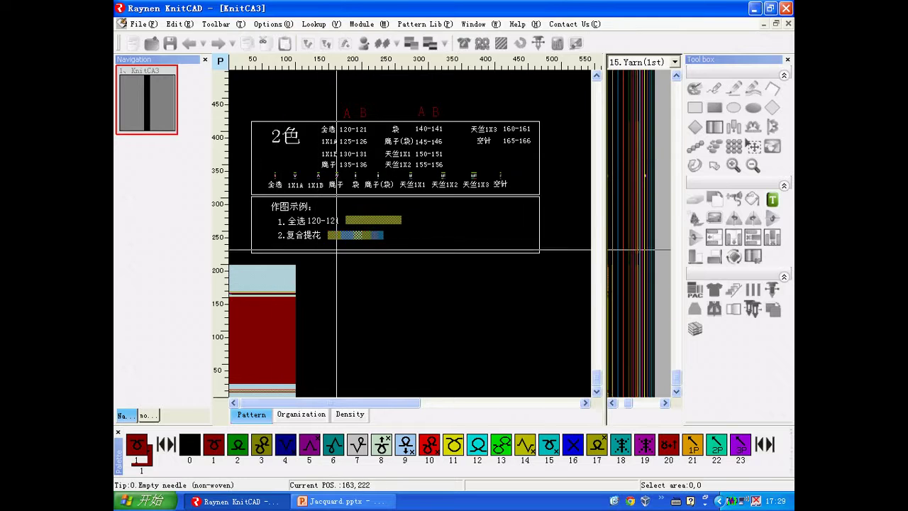
Cover the dark red front-knit area from row 21 to row 150 with a filled rectangle in colour 125, 100 wide and 130 high
left_click(718, 109)
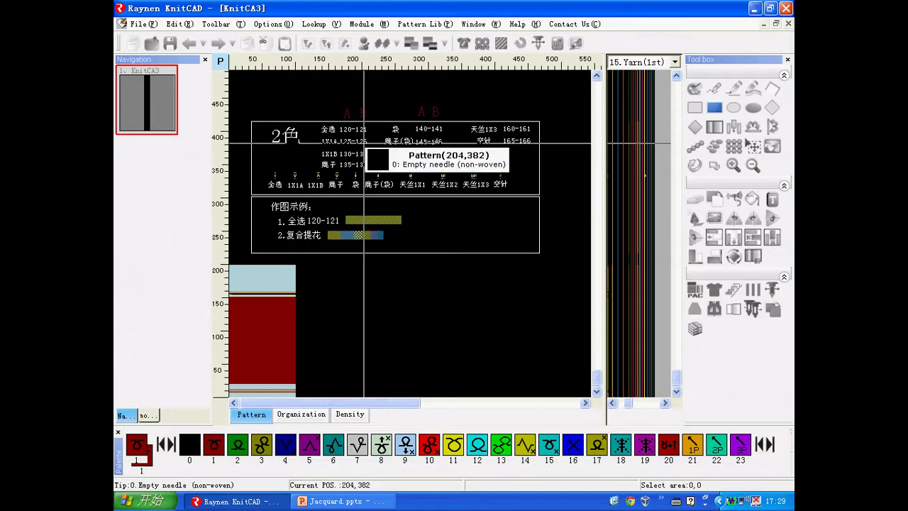
scroll(284, 262, "up", 3)
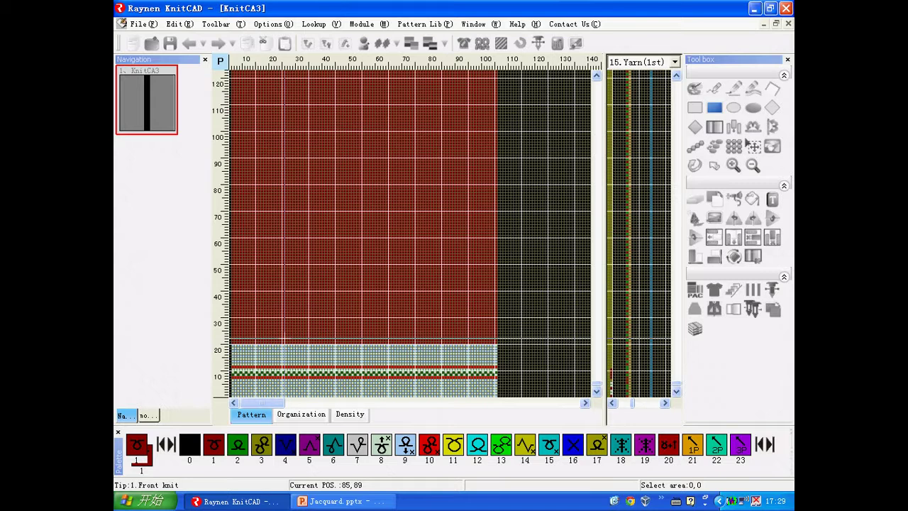
key("2")
key("5")
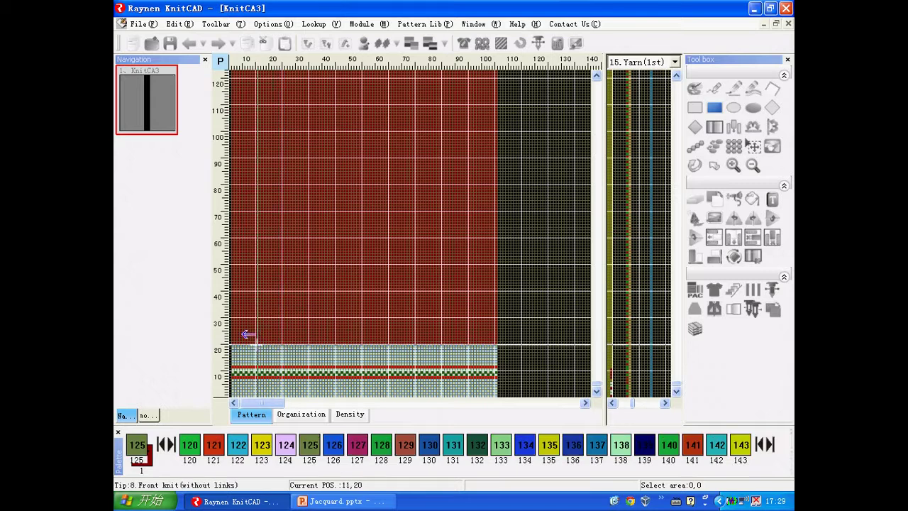
scroll(248, 334, "up", 4)
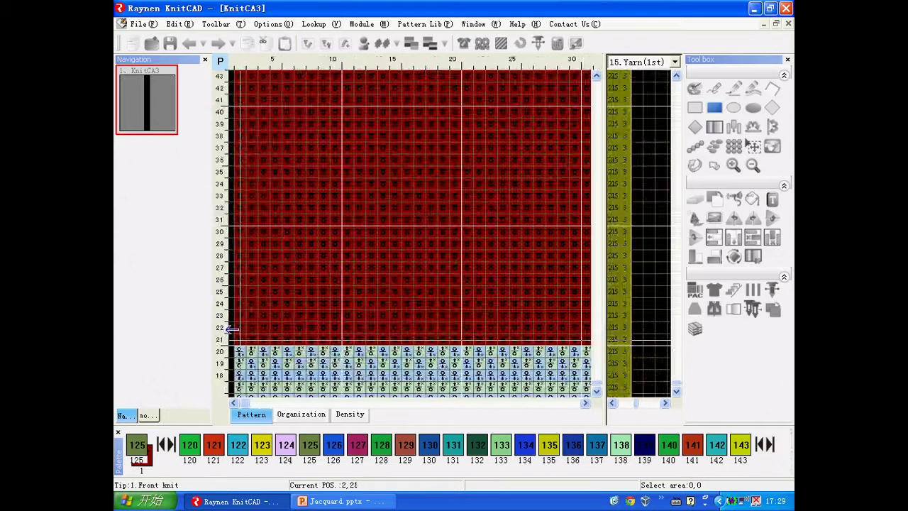
left_click(239, 340)
scroll(290, 314, "down", 4)
scroll(430, 94, "up", 4)
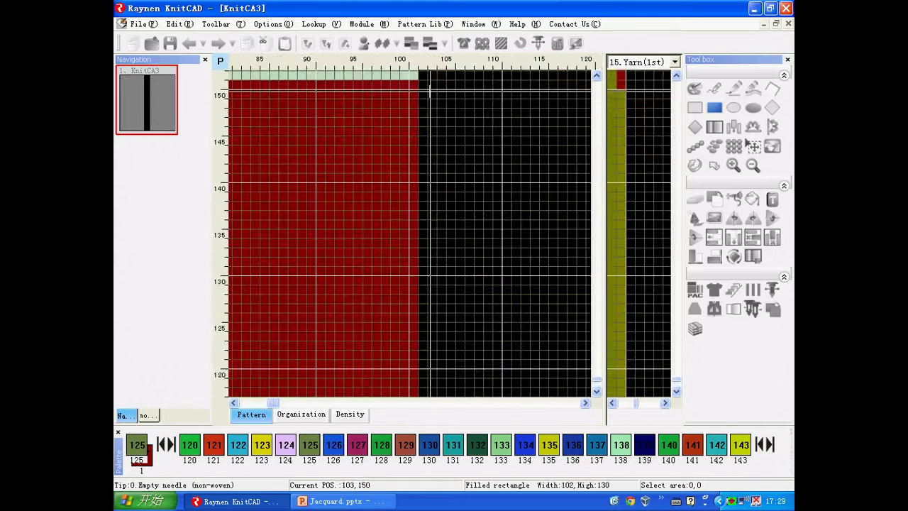
left_click(429, 91)
Draw a filled rectangle in colour 126 inside the colour 125 area, about 51 wide and 76 high
key("1")
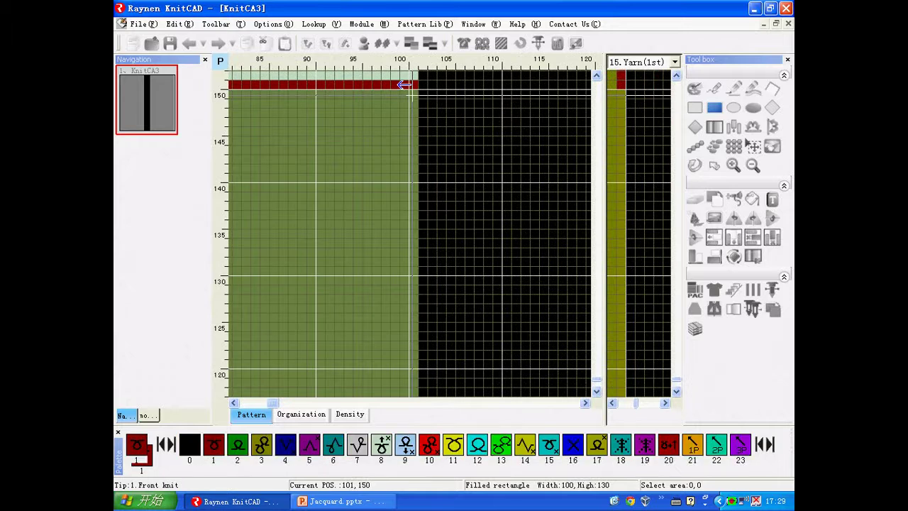
key("2")
key("6")
scroll(374, 172, "down", 2)
scroll(374, 172, "down", 2)
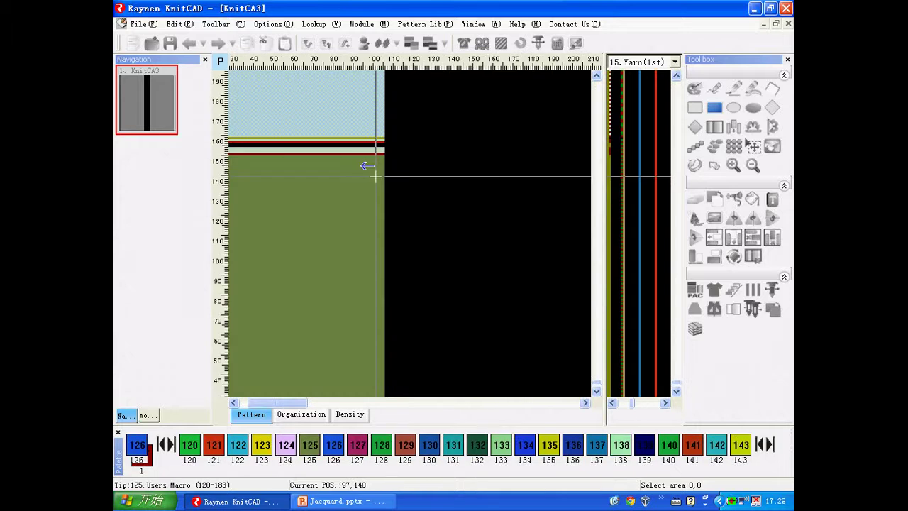
scroll(267, 358, "down", 2)
left_click(255, 358)
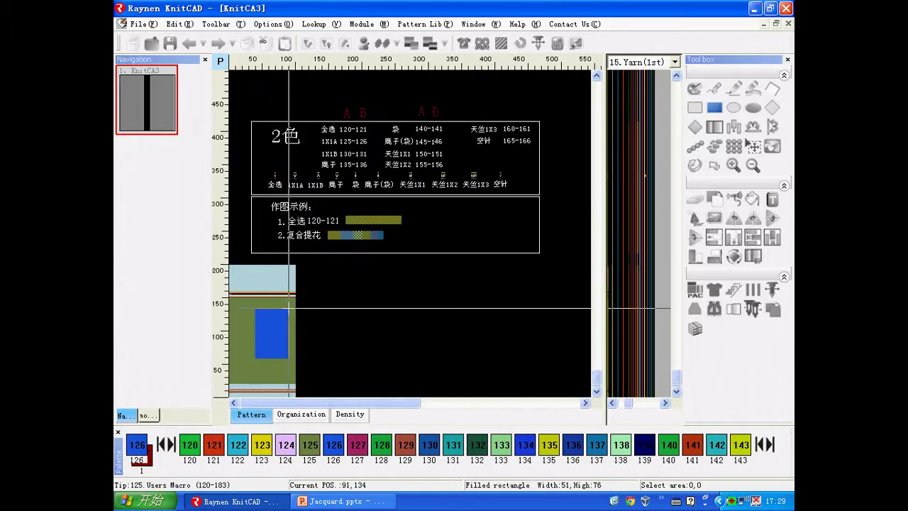
left_click(289, 307)
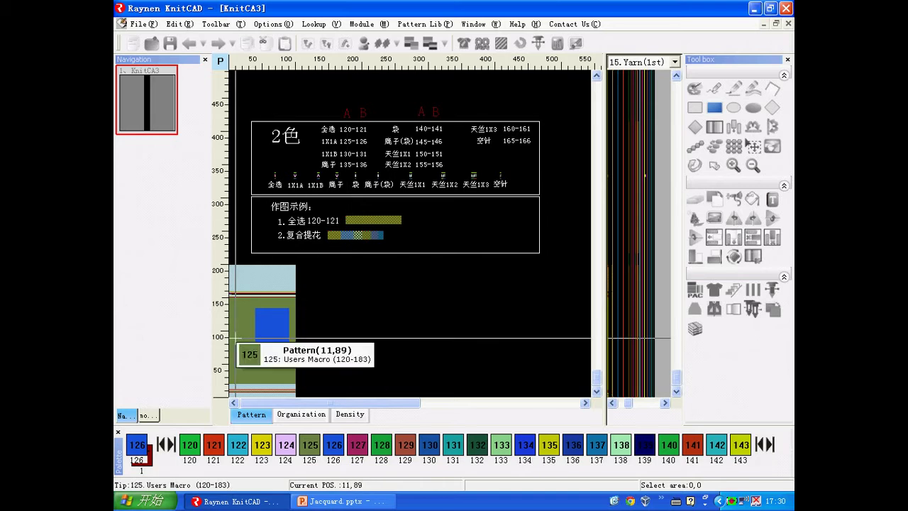
Draw a narrow filled rectangle in colour 150 beside the blue rectangle, and refill the blue rectangle with colour 151
key("1")
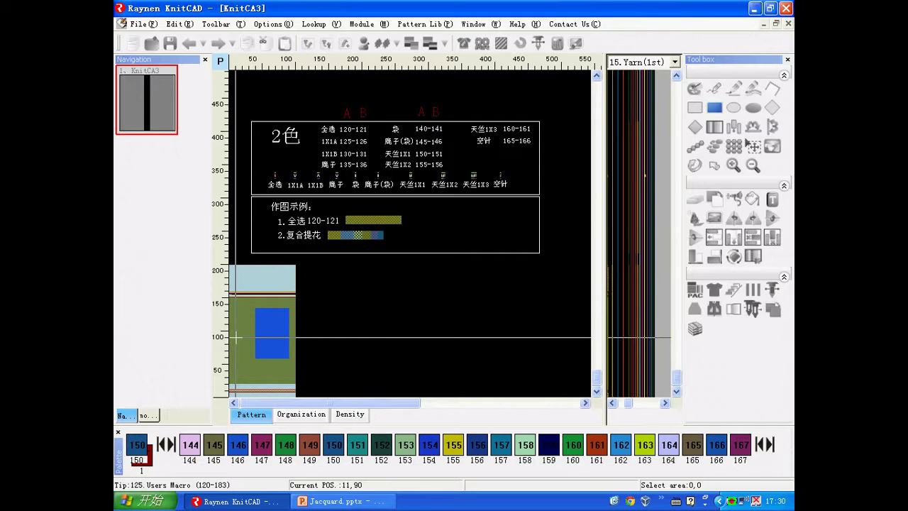
left_click_drag(236, 349, 249, 308)
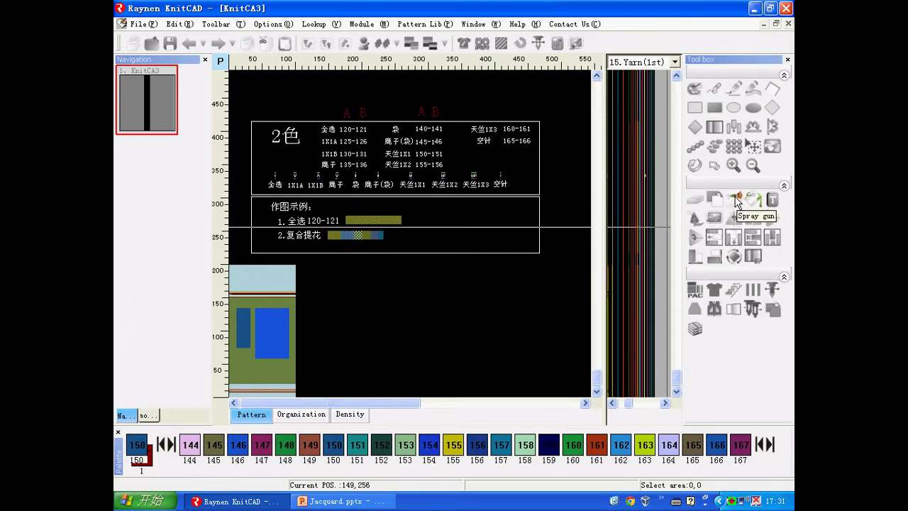
key("1")
key("5")
key("1")
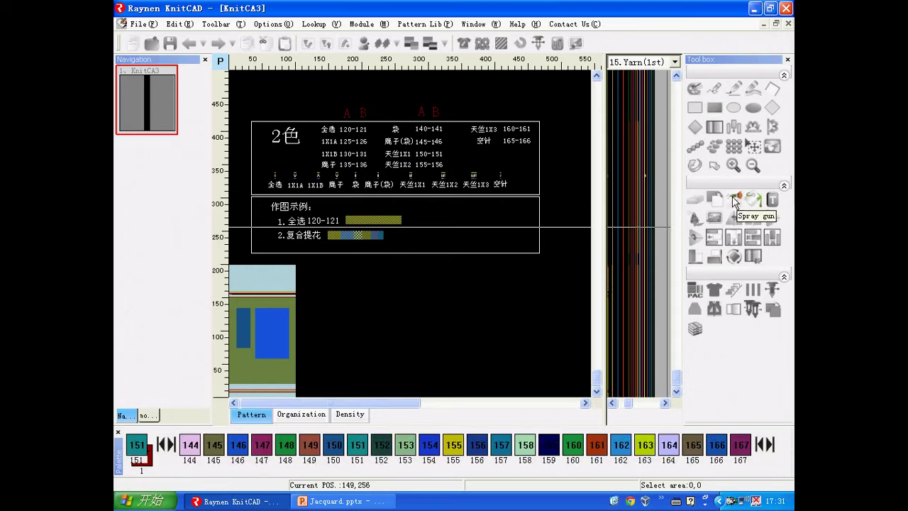
left_click(260, 315)
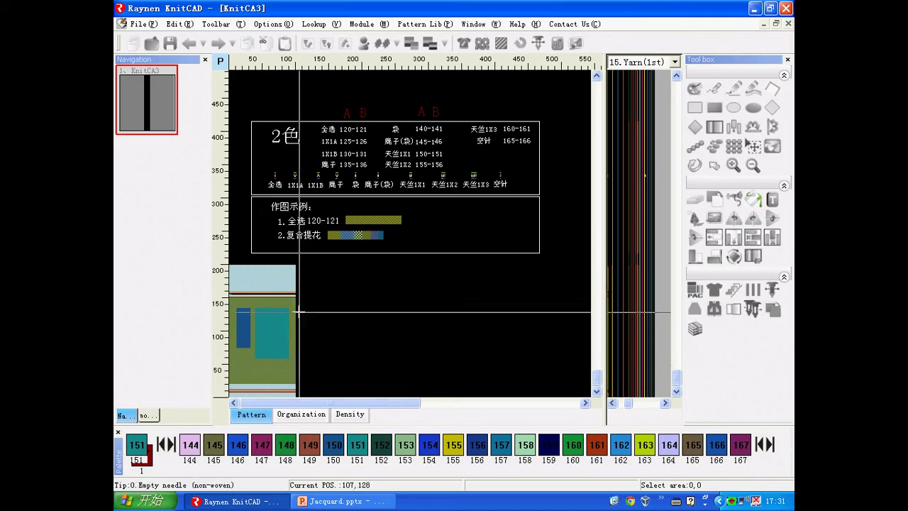
Compile the pattern with the current options and load the compiled result back as a pattern
left_click(502, 43)
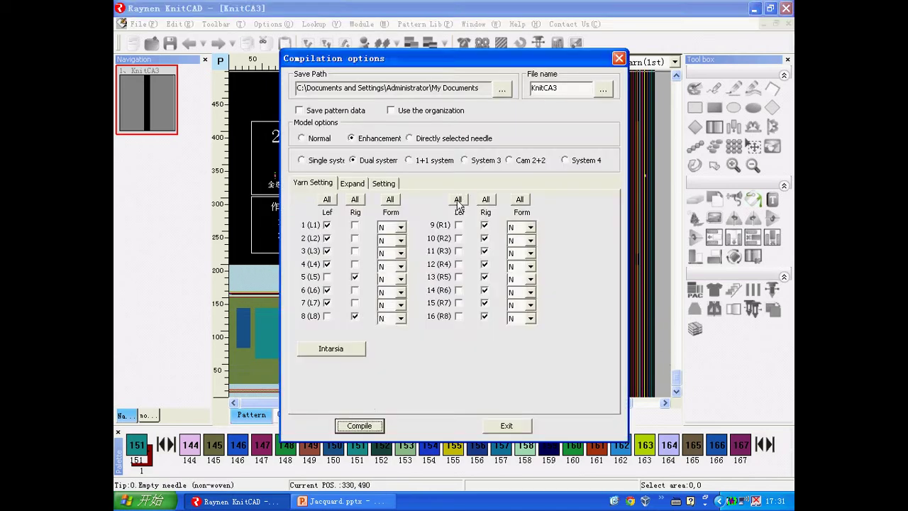
left_click(360, 424)
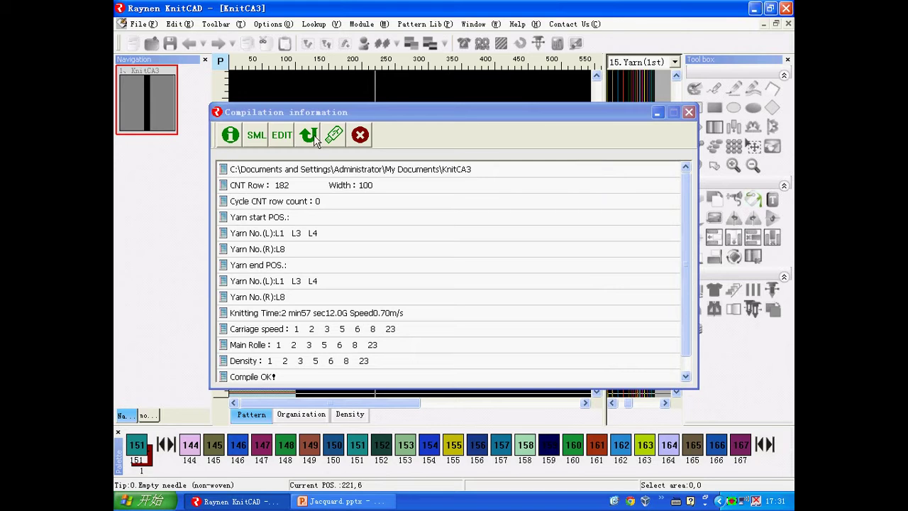
left_click(313, 136)
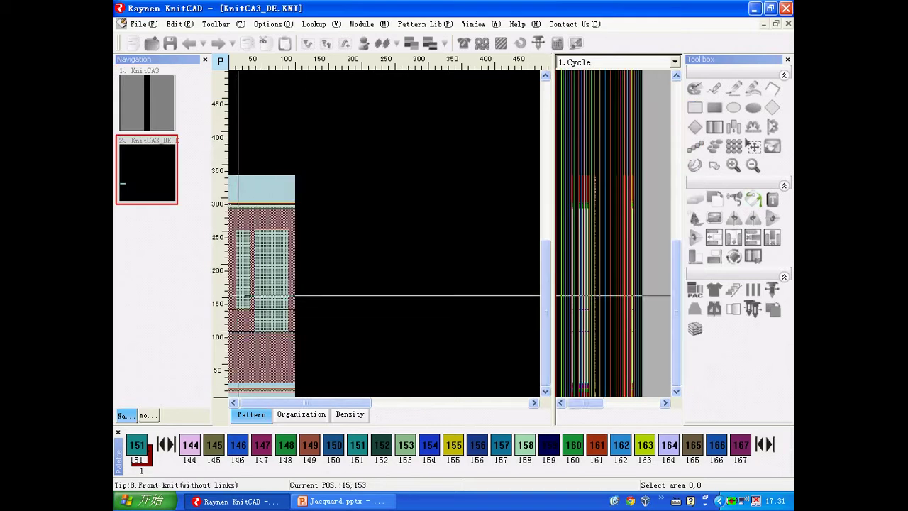
Examine the compiled pattern's green stitch areas with the Yarn(1st) function line shown beside them
scroll(247, 295, "up", 5)
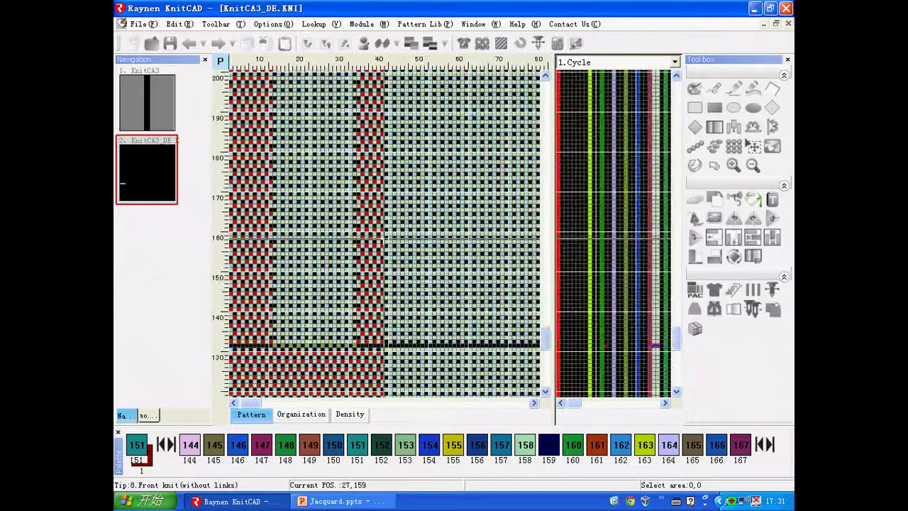
scroll(327, 242, "up", 3)
left_click(610, 62)
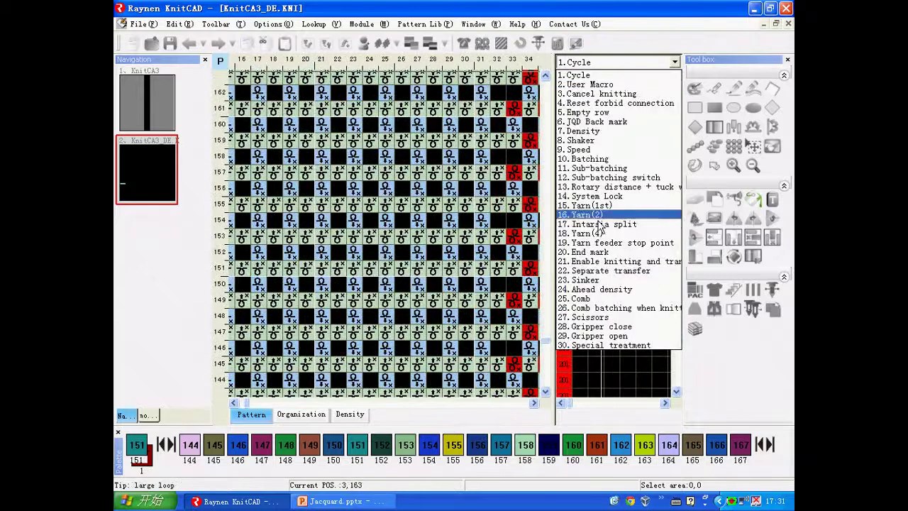
left_click(603, 205)
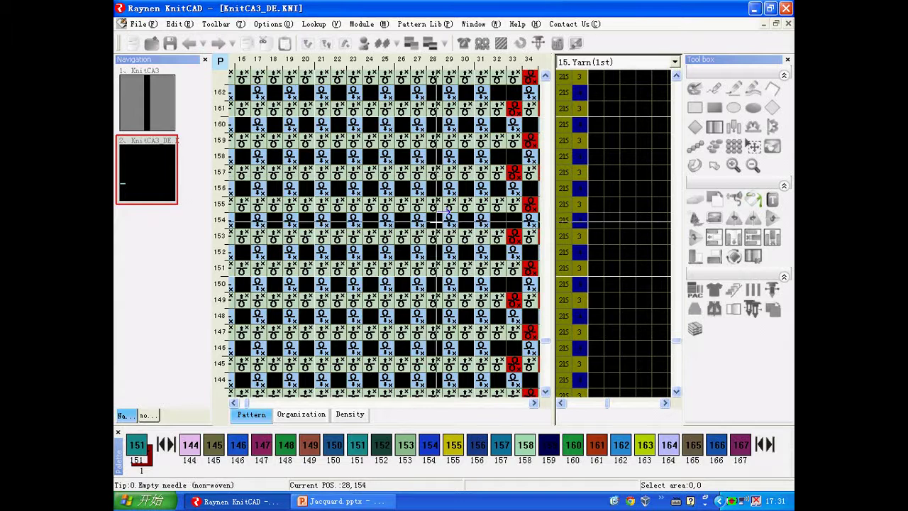
scroll(445, 222, "down", 4)
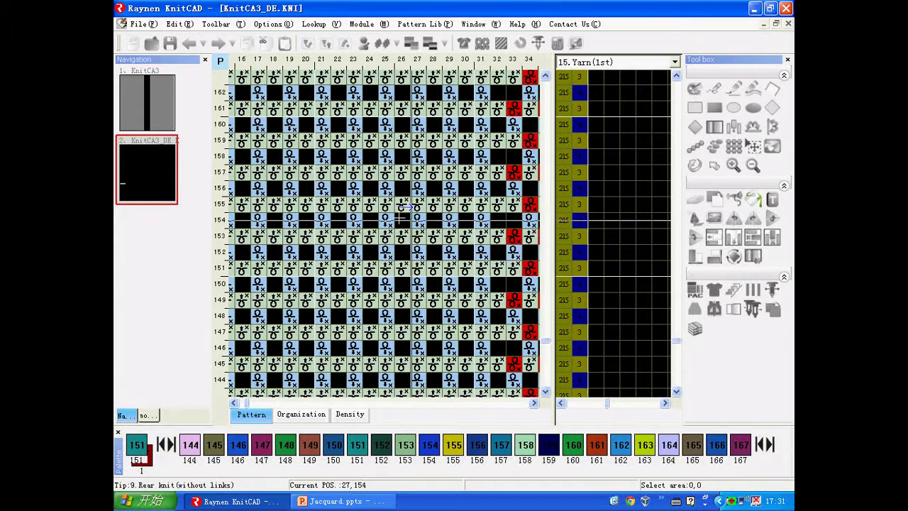
scroll(468, 217, "up", 4)
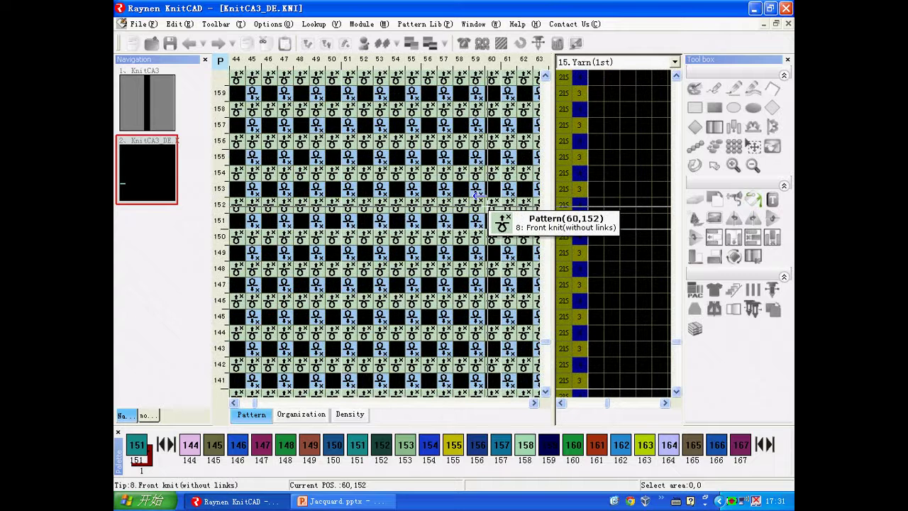
Inspect the transition row 99 at the lower edge of the large rectangle in the compiled pattern
scroll(477, 196, "down", 5)
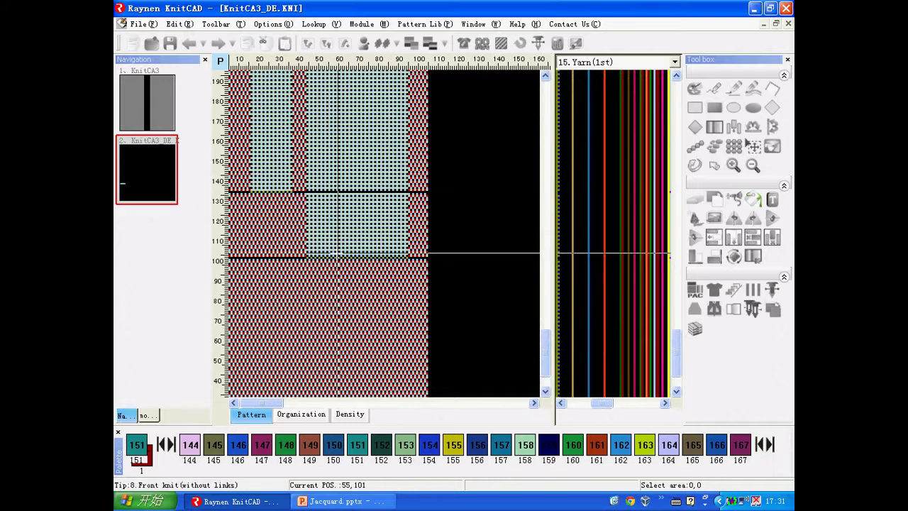
scroll(337, 253, "up", 5)
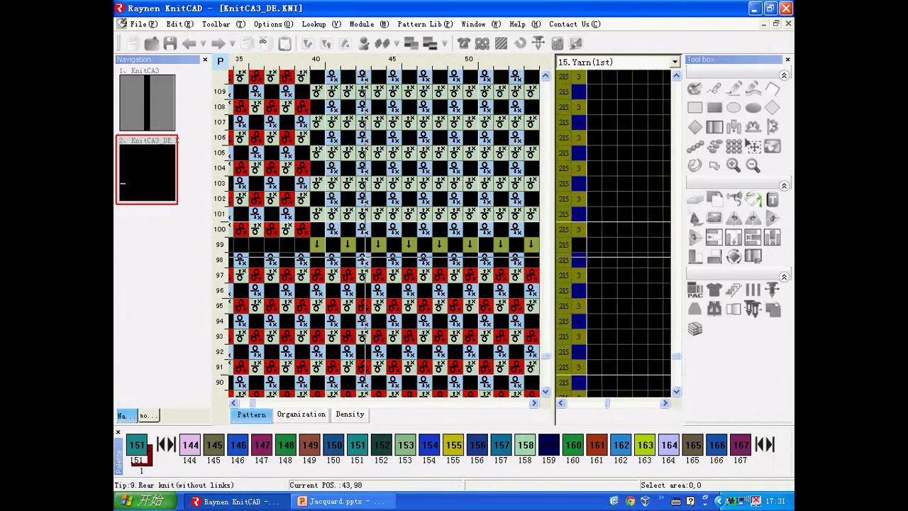
scroll(362, 244, "up", 1)
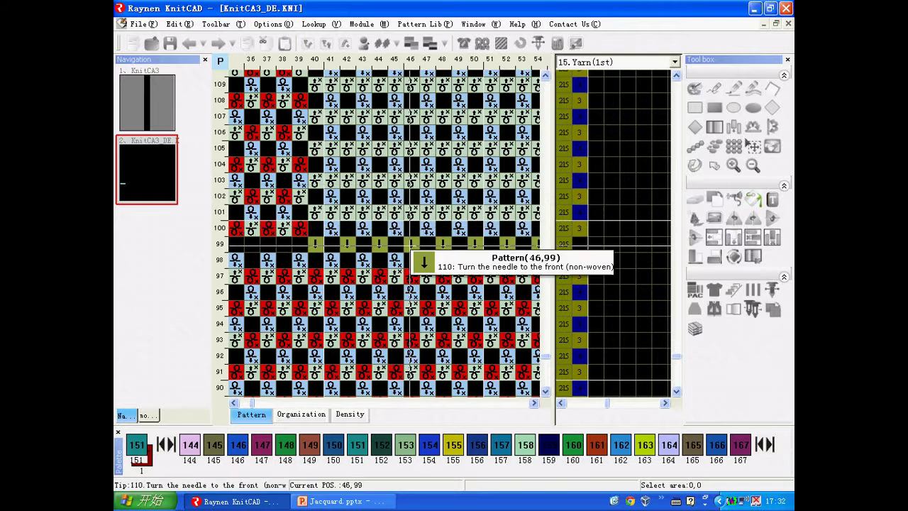
scroll(407, 243, "down", 5)
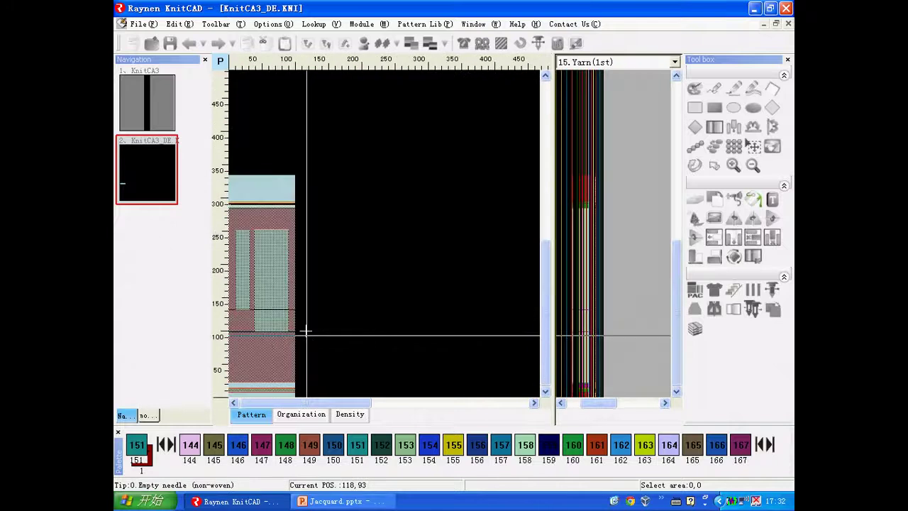
Go back to the original drawing, create a new blank pattern, and check the composite jacquard slide in PowerPoint
left_click(142, 126)
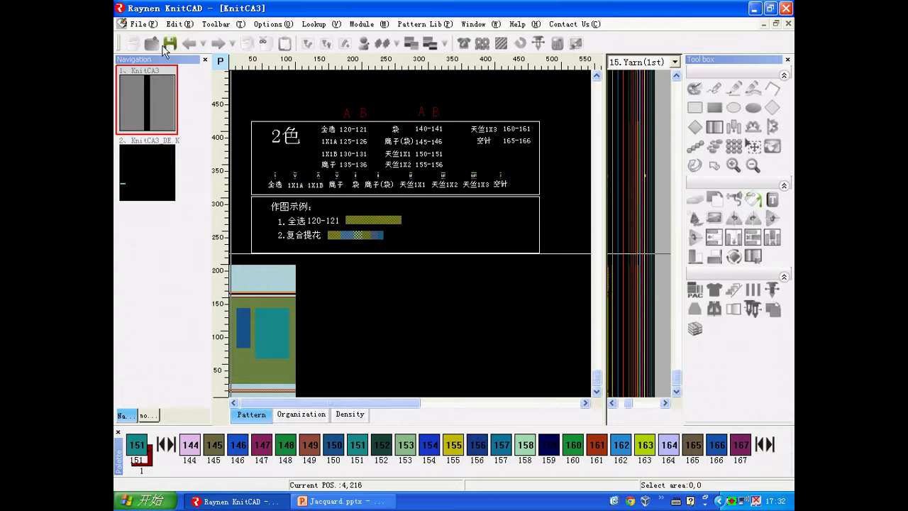
left_click(144, 45)
left_click(406, 312)
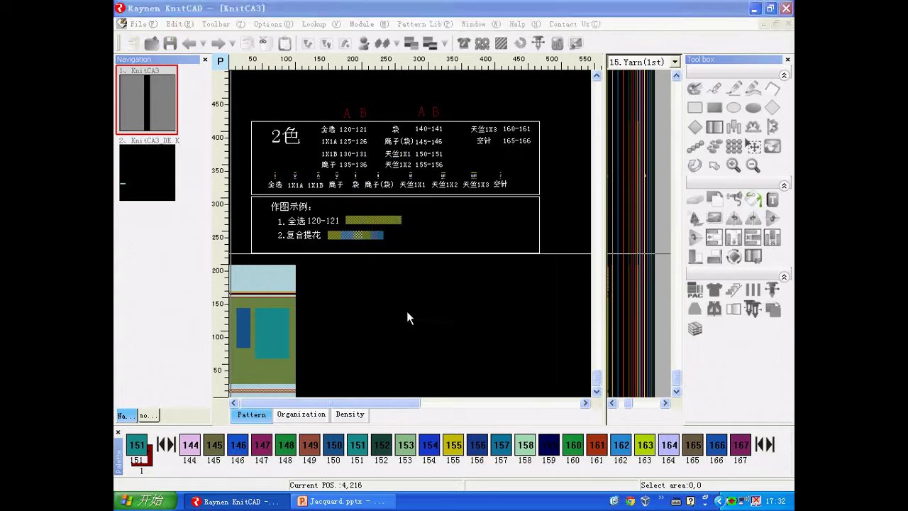
left_click(353, 501)
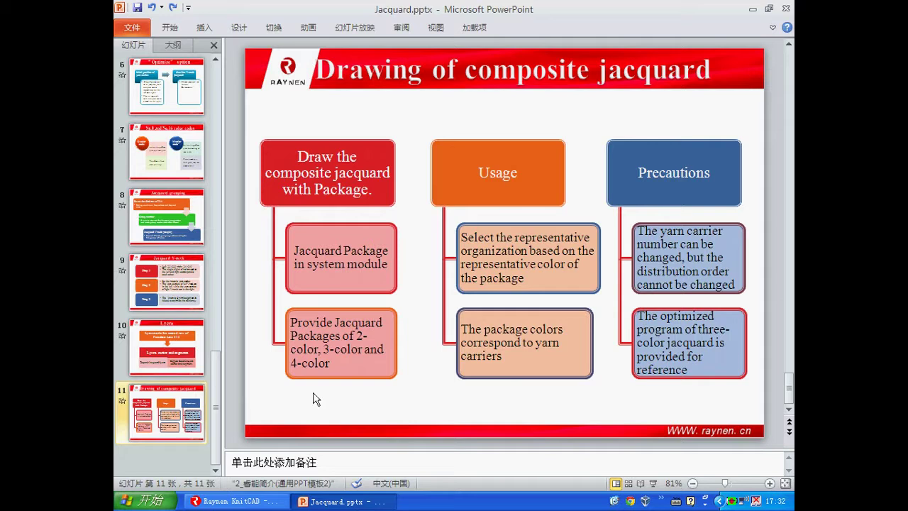
left_click(258, 502)
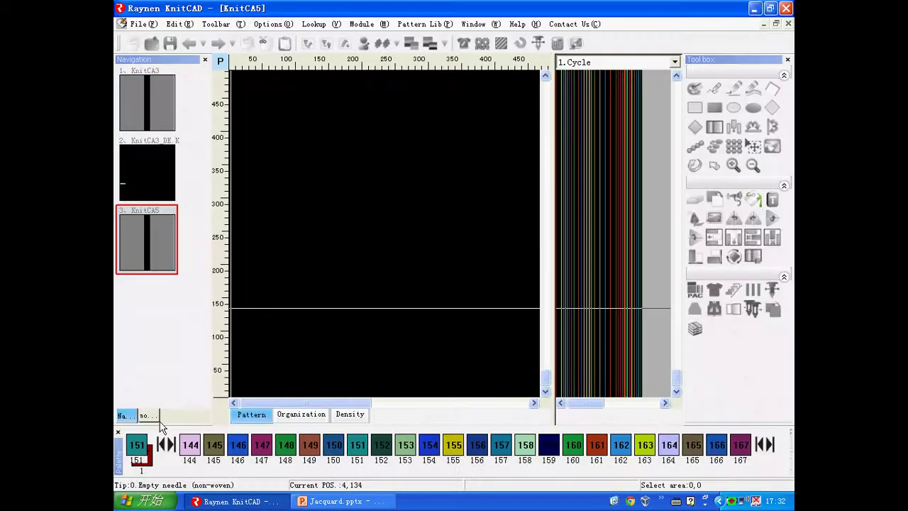
Place the 3 color JQD module from PAC_Jacquard in the new blank pattern
left_click(148, 415)
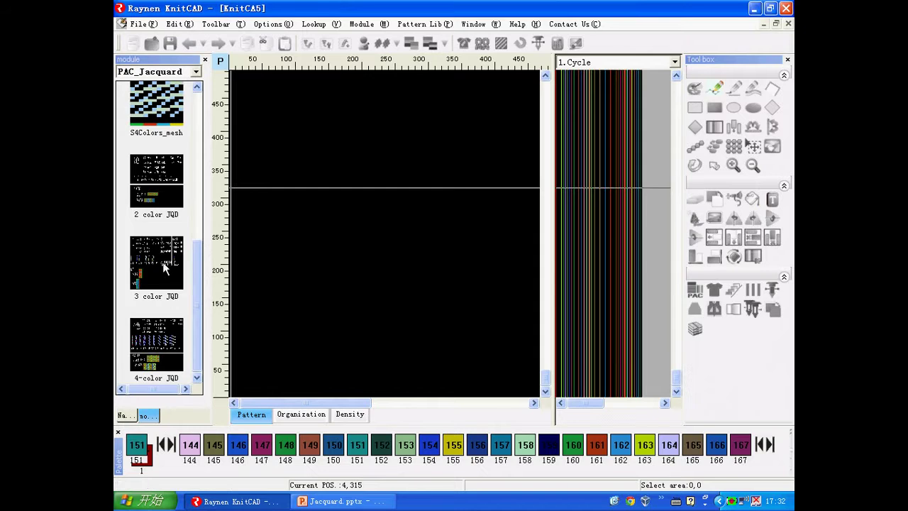
left_click(164, 267)
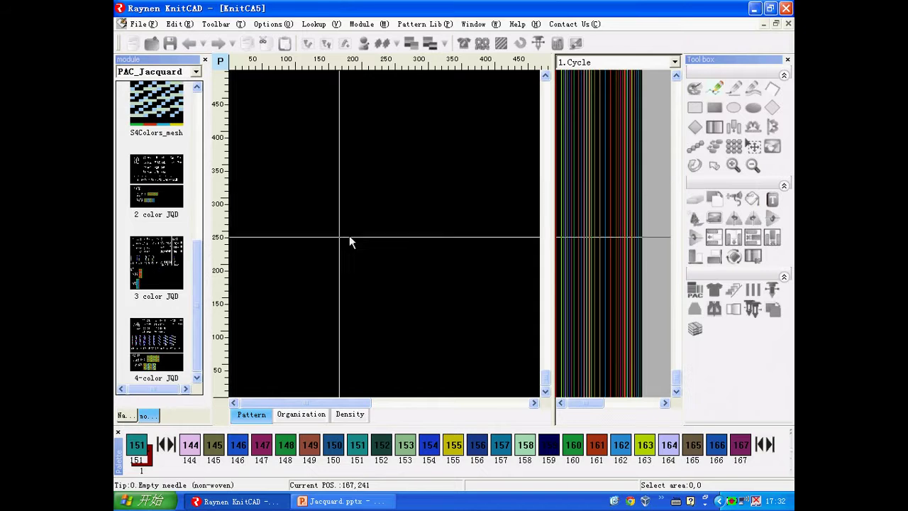
left_click(242, 263)
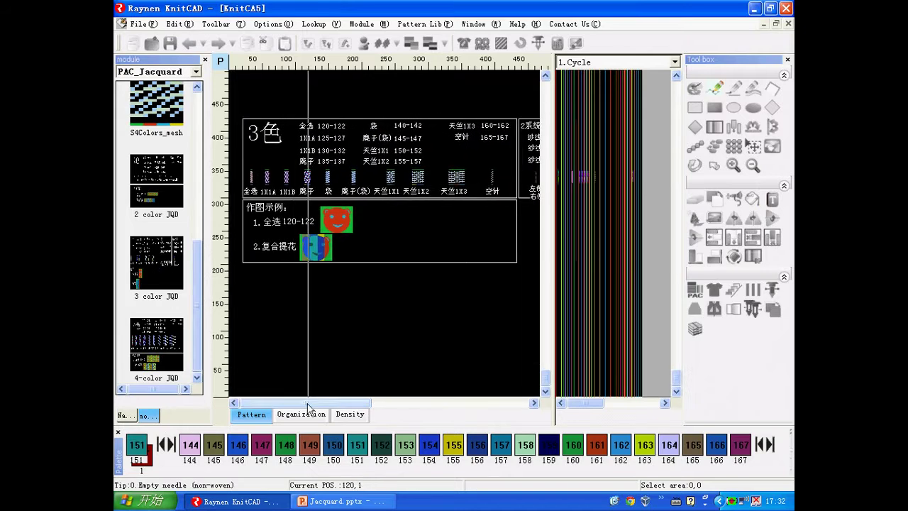
Examine the two-system optimisation stitch column of the 3-colour package with its Yarn(1st) carrier settings
left_click_drag(308, 405, 429, 407)
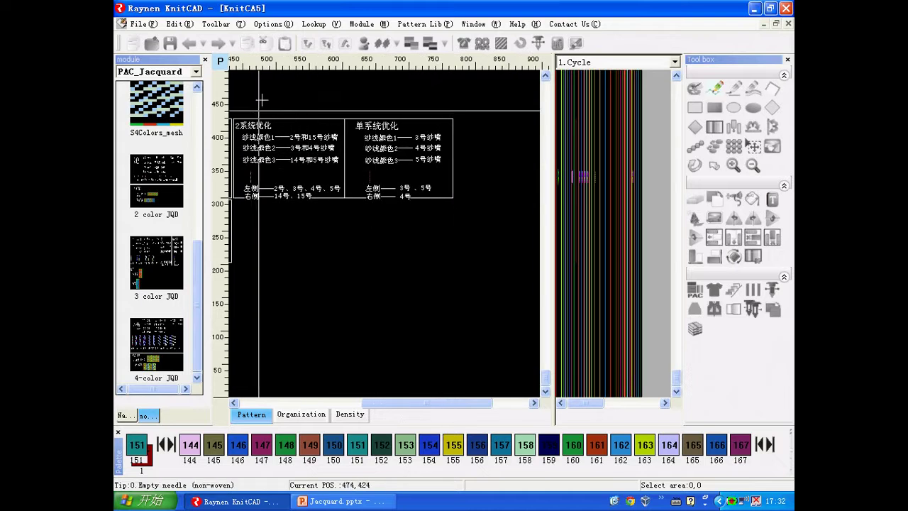
scroll(230, 143, "up", 2)
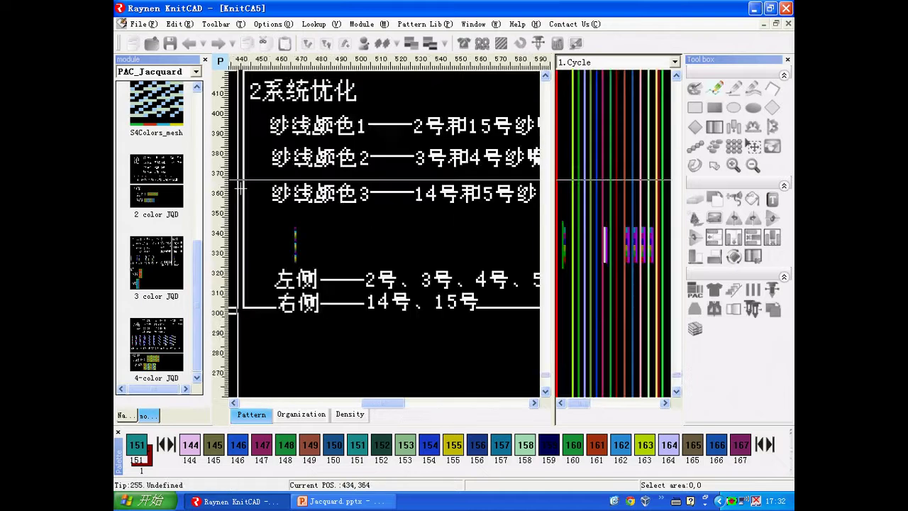
scroll(293, 258, "up", 4)
scroll(292, 258, "up", 2)
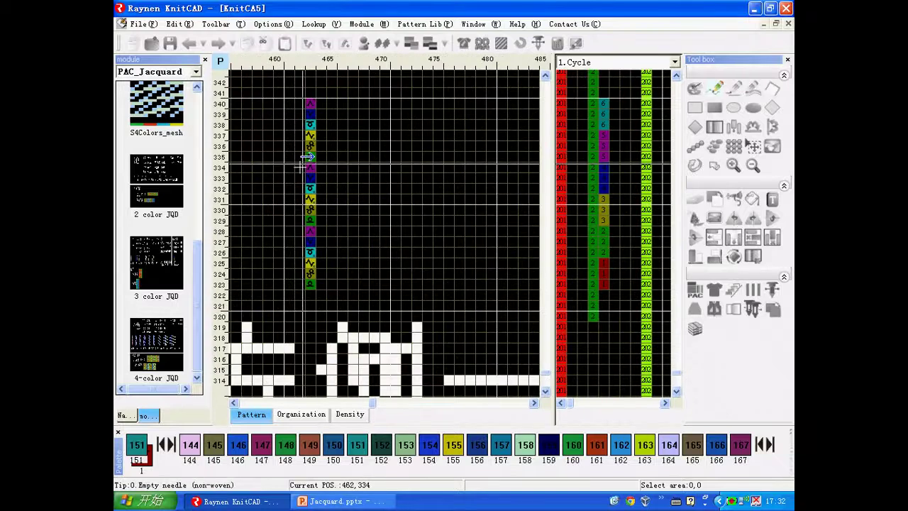
scroll(291, 244, "up", 1)
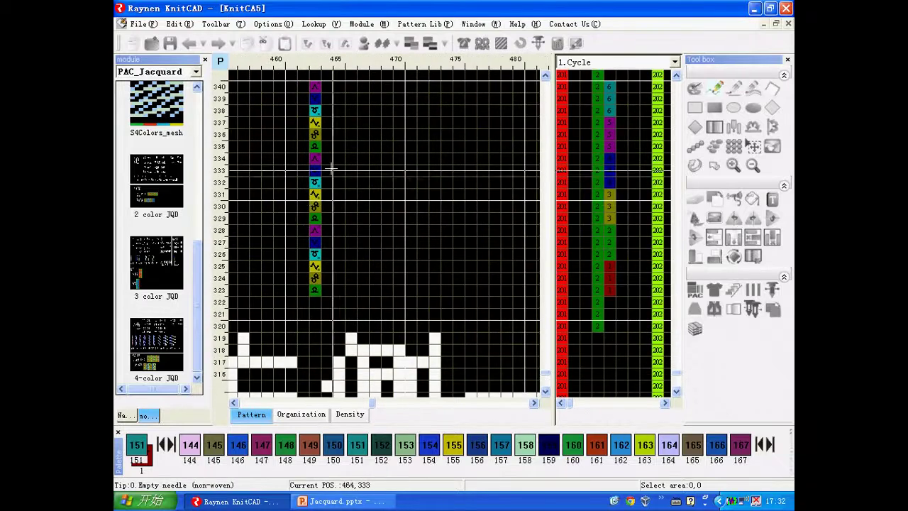
left_click(674, 62)
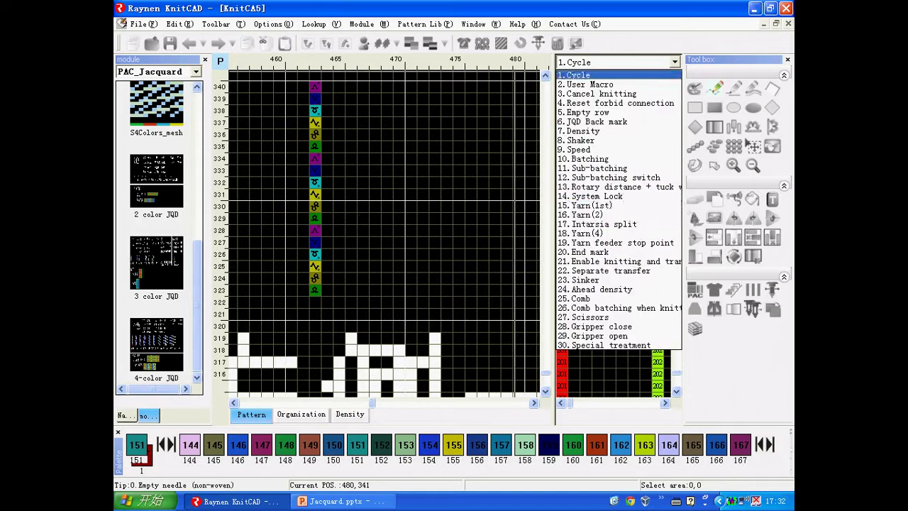
left_click(582, 207)
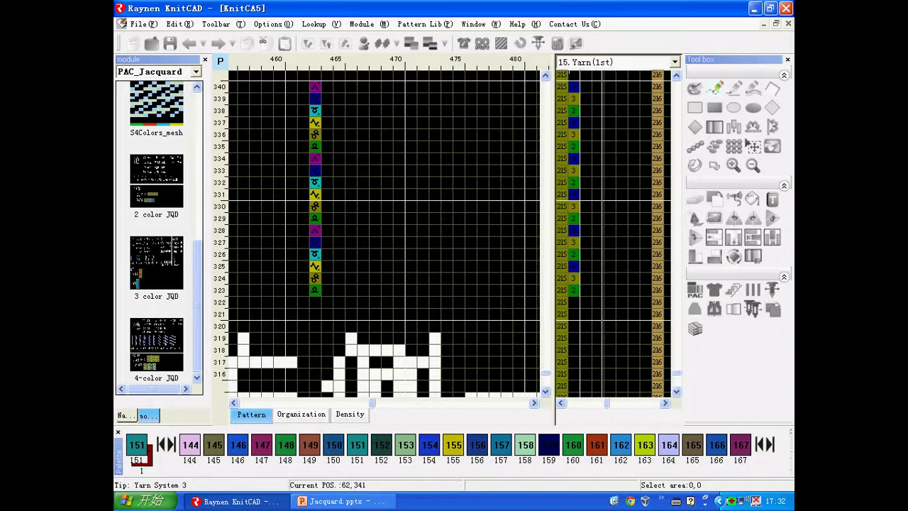
left_click(589, 66)
left_click(592, 206)
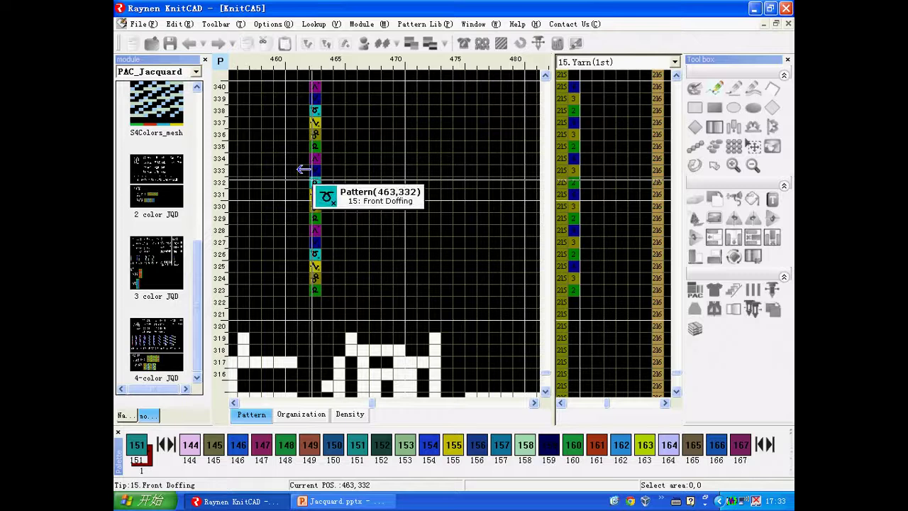
Examine the single-system optimisation stitch column and its yarn carrier settings, and switch to the Jacquard.pptx presentation in PowerPoint
scroll(311, 179, "down", 4)
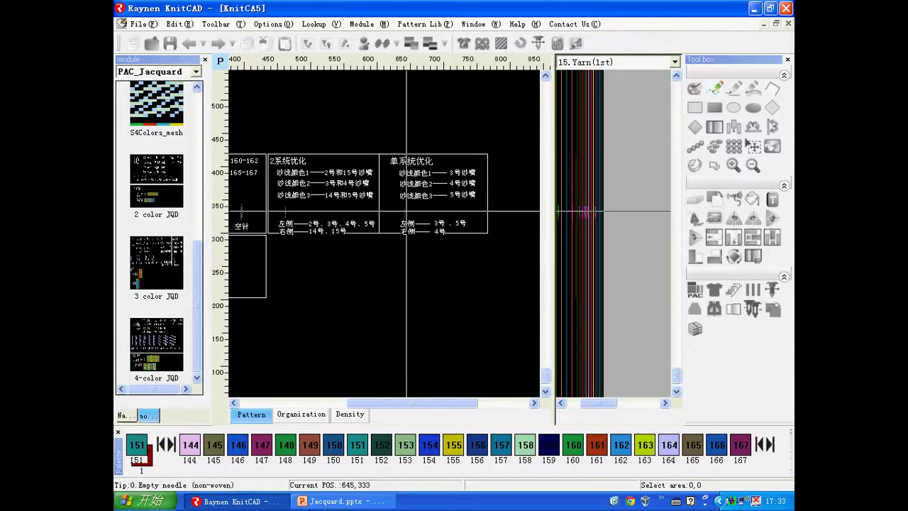
scroll(405, 211, "up", 6)
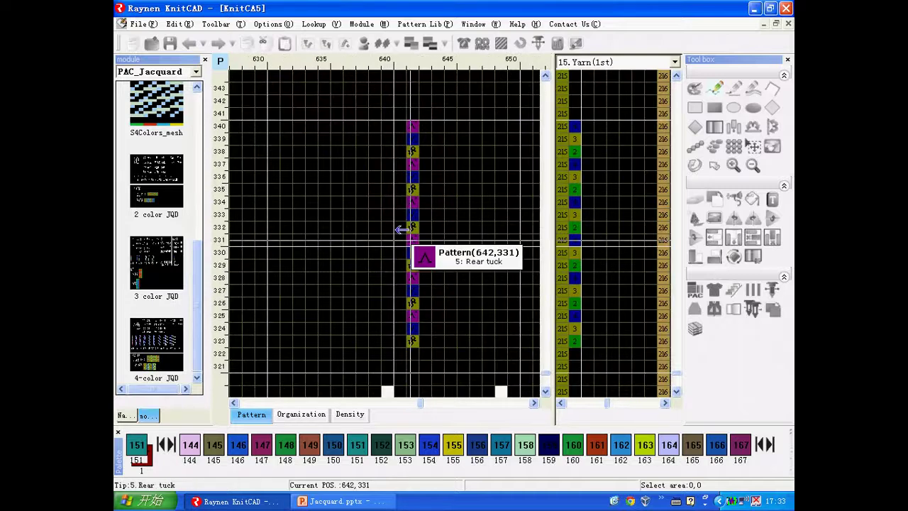
scroll(402, 209, "down", 5)
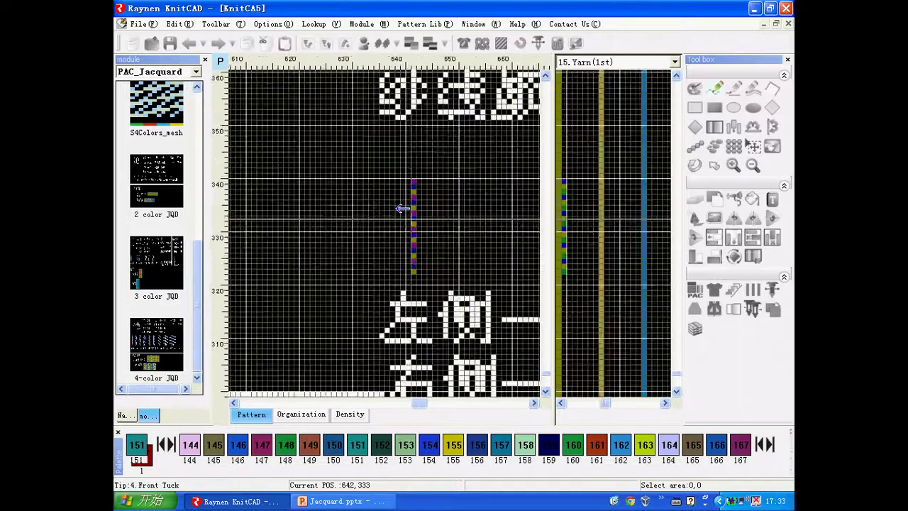
scroll(402, 208, "down", 3)
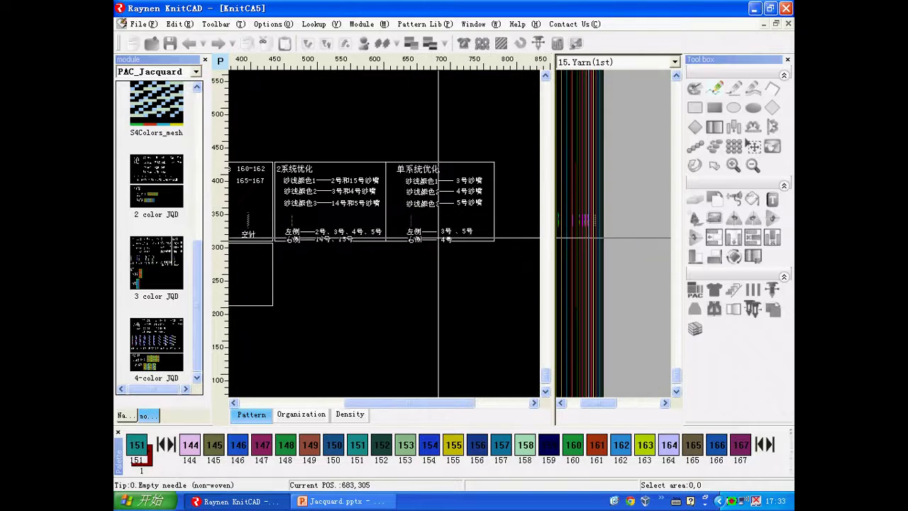
scroll(420, 205, "up", 1)
scroll(420, 205, "up", 5)
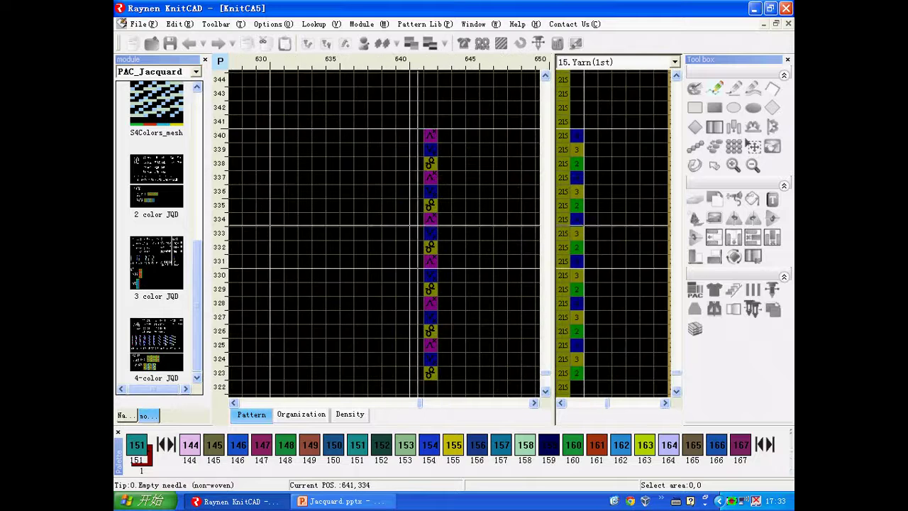
scroll(420, 226, "down", 1)
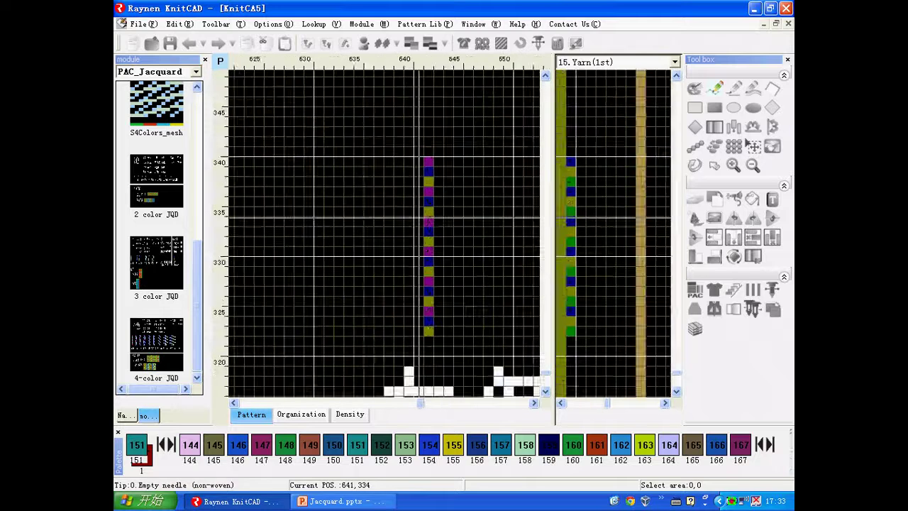
scroll(420, 222, "up", 1)
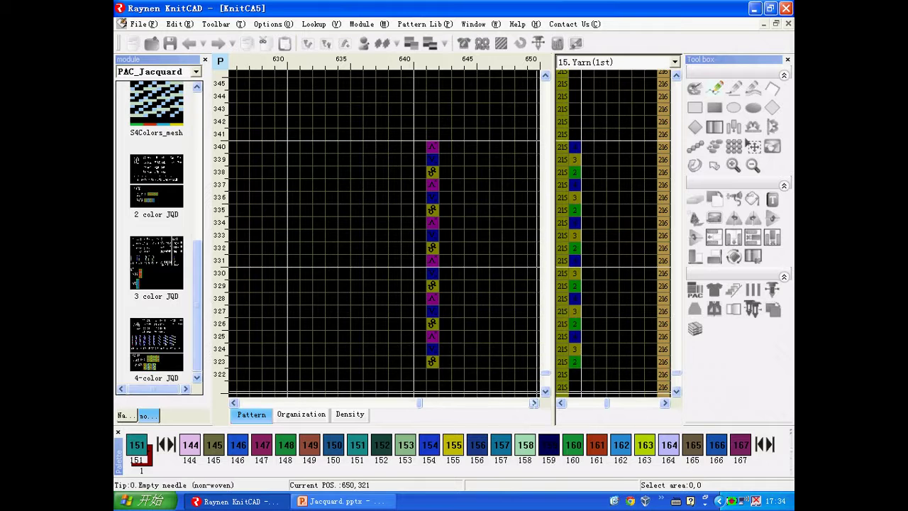
left_click(338, 500)
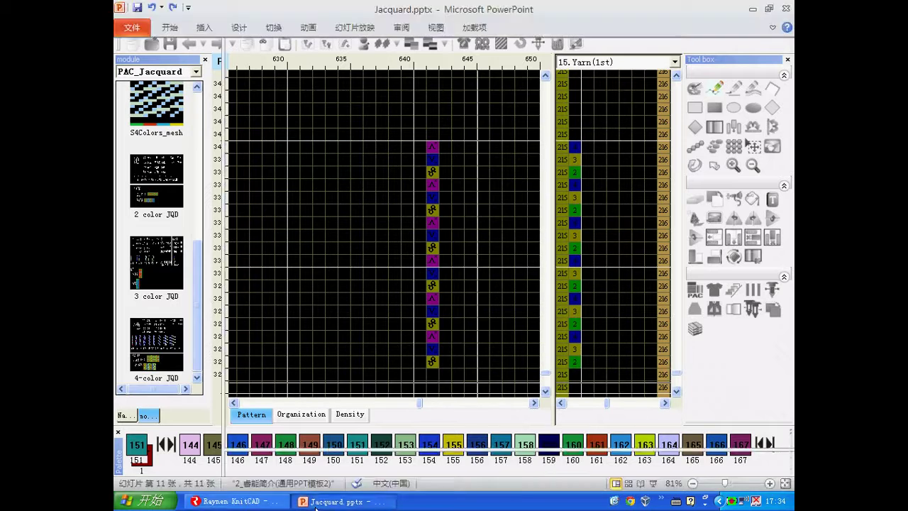